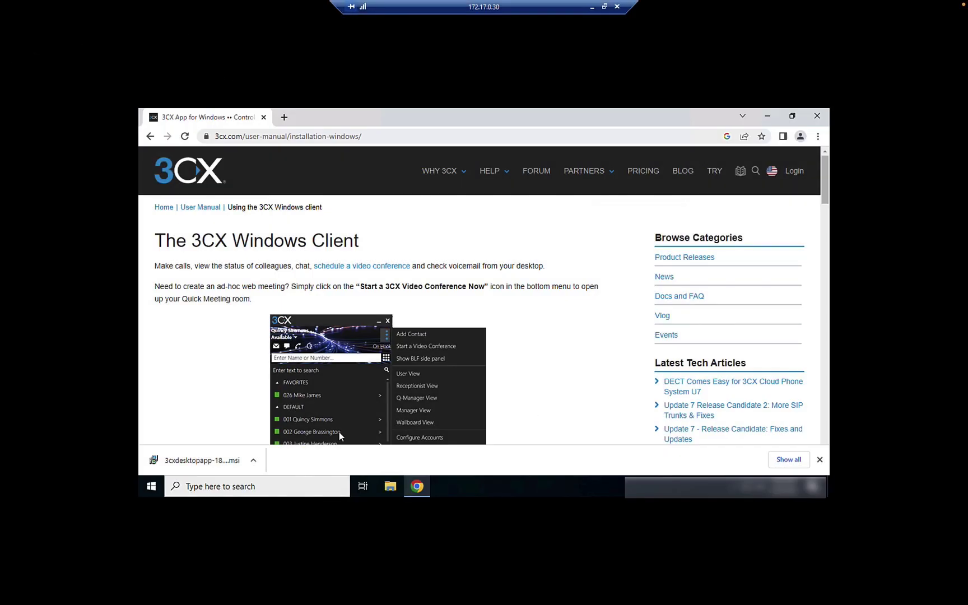
# Run the downloaded 3cxdesktopapp .msi installer from Chrome's download bar
pyautogui.click(211, 465)
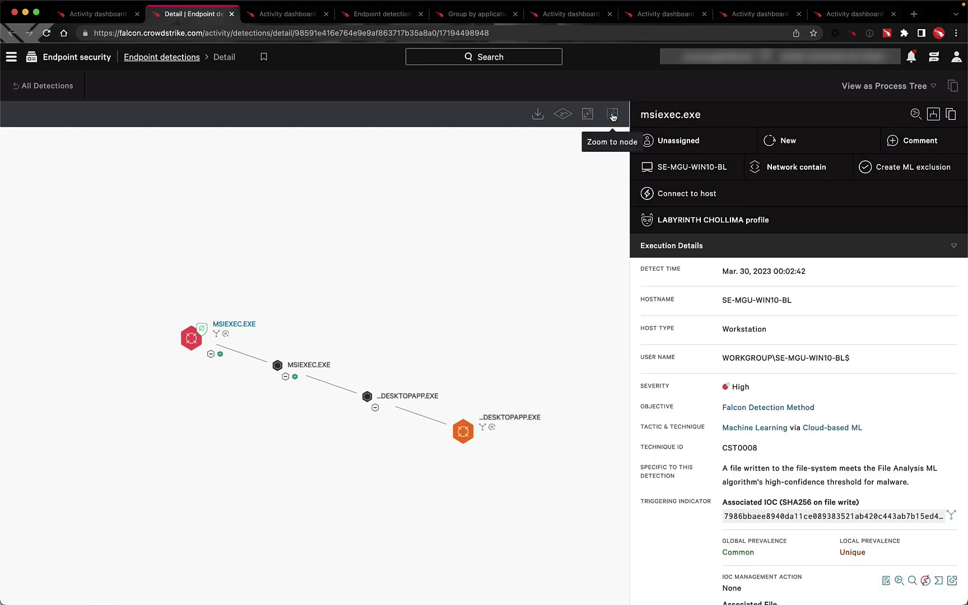
# Zoom the process tree onto the MSIEXEC nodes and review the associated ffmpeg.dll file details
pyautogui.click(613, 115)
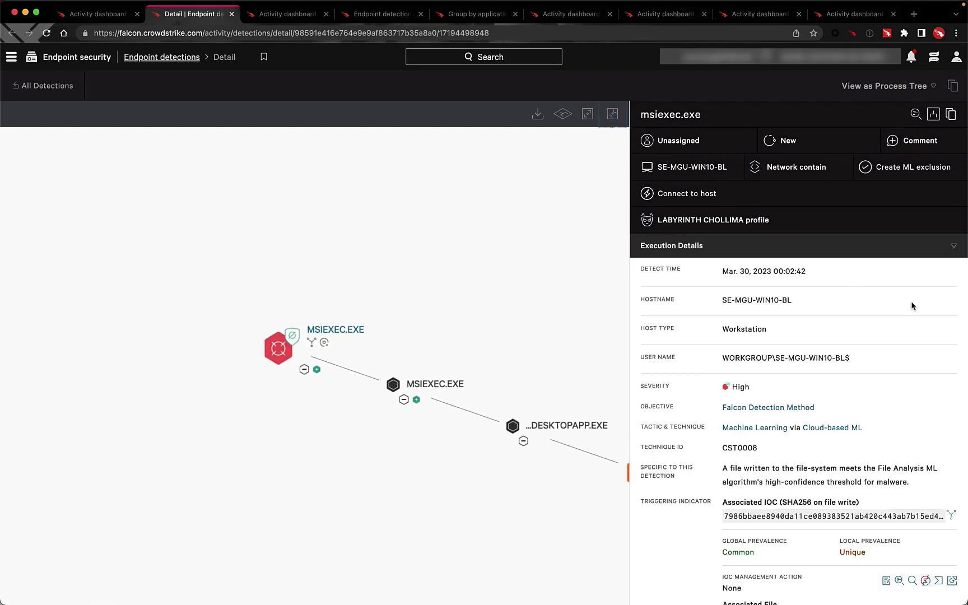
pyautogui.scroll(-2, 935, 407)
pyautogui.scroll(-2, 936, 408)
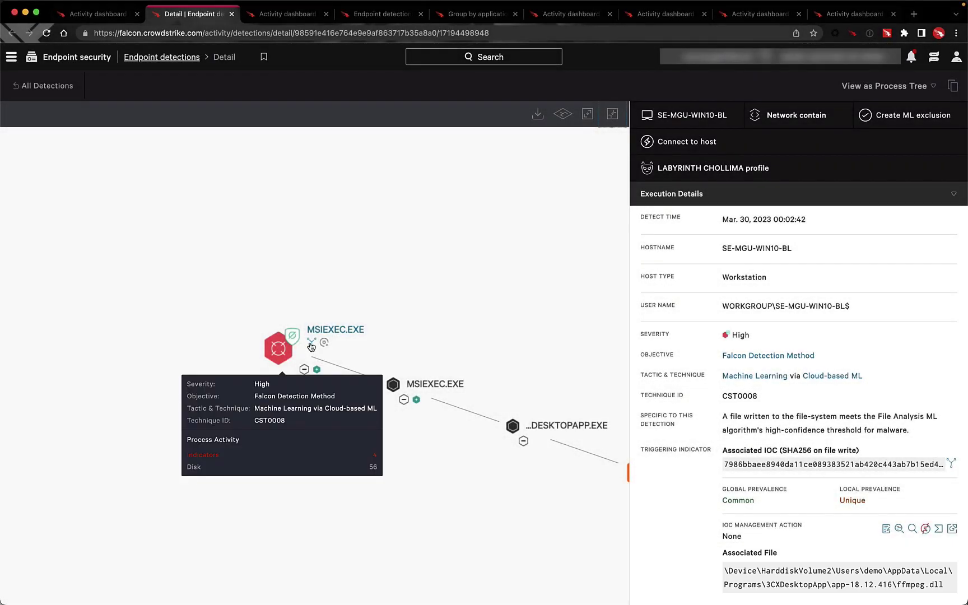
# Show the detection's Related Intelligence and open report CSA-230494 on trojanized 3CX installers
pyautogui.click(312, 347)
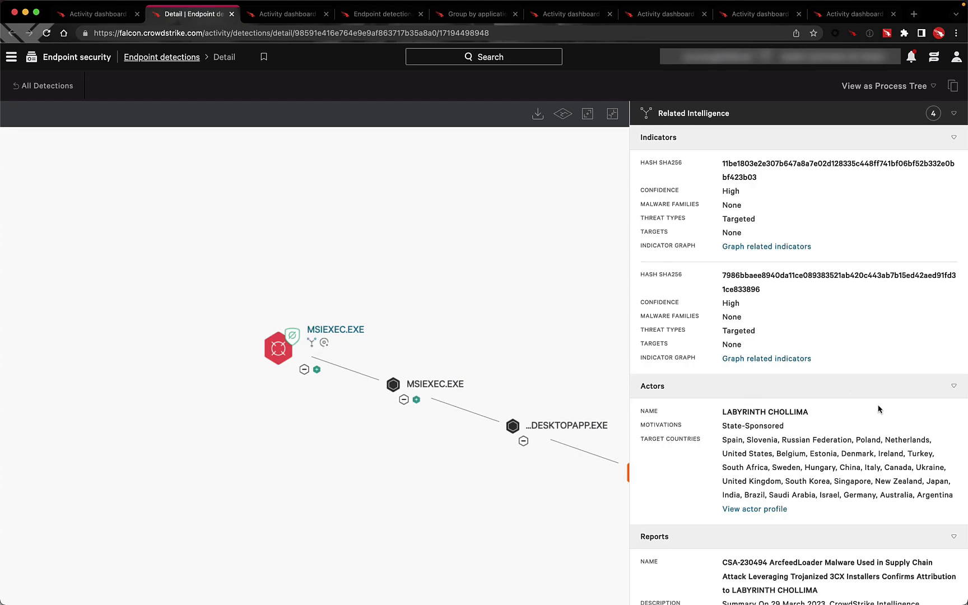
pyautogui.scroll(-3, 878, 409)
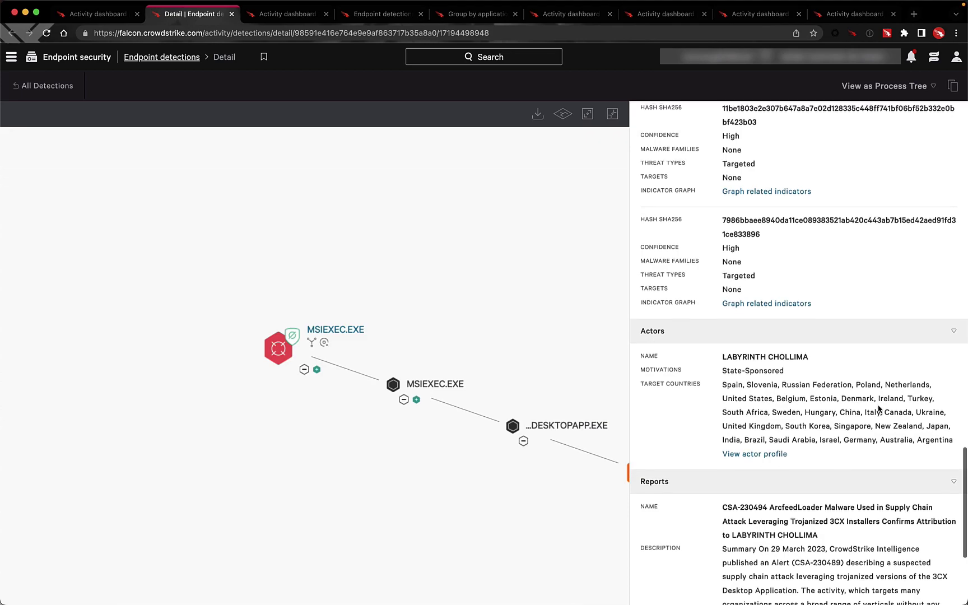
pyautogui.scroll(-2, 878, 409)
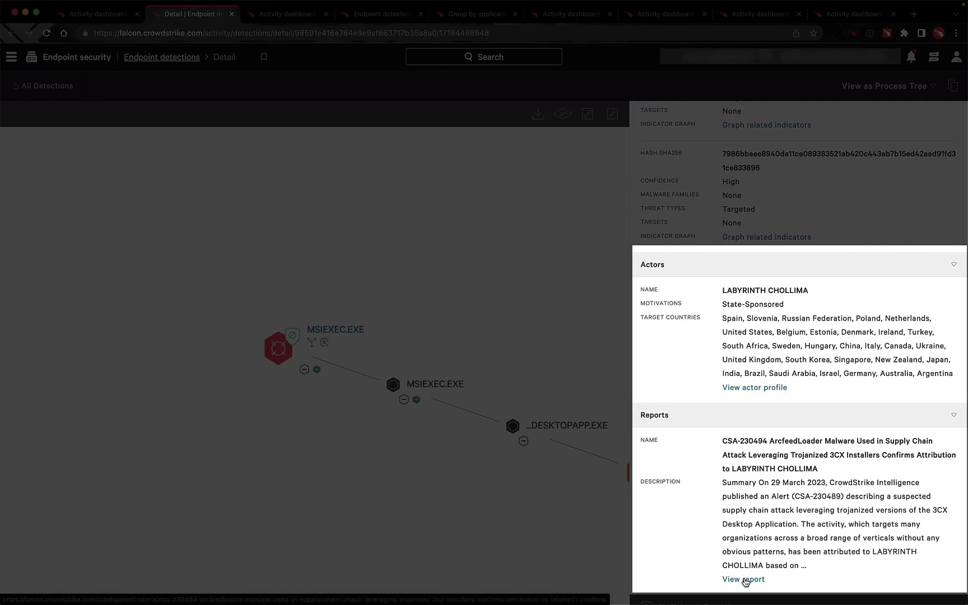
pyautogui.click(745, 579)
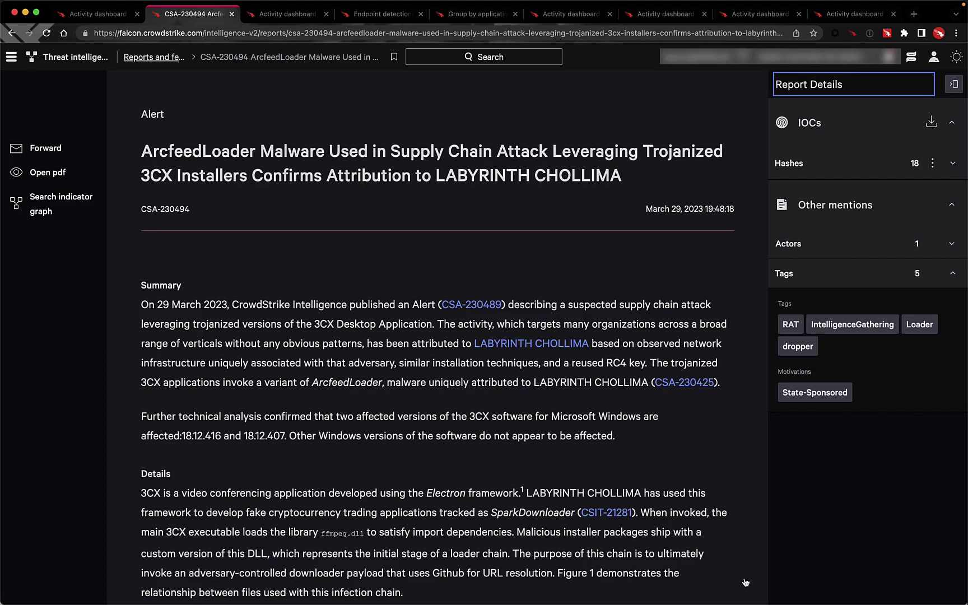
# Scroll the CSA-230494 report down to the Figure 1 infection chain, then back up
pyautogui.scroll(-5, 745, 582)
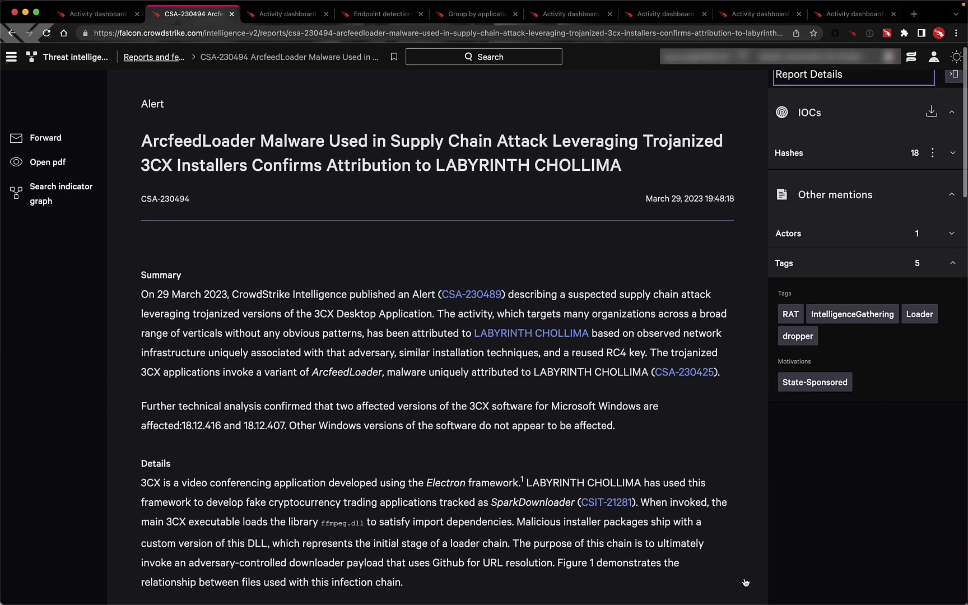
pyautogui.scroll(-4, 746, 582)
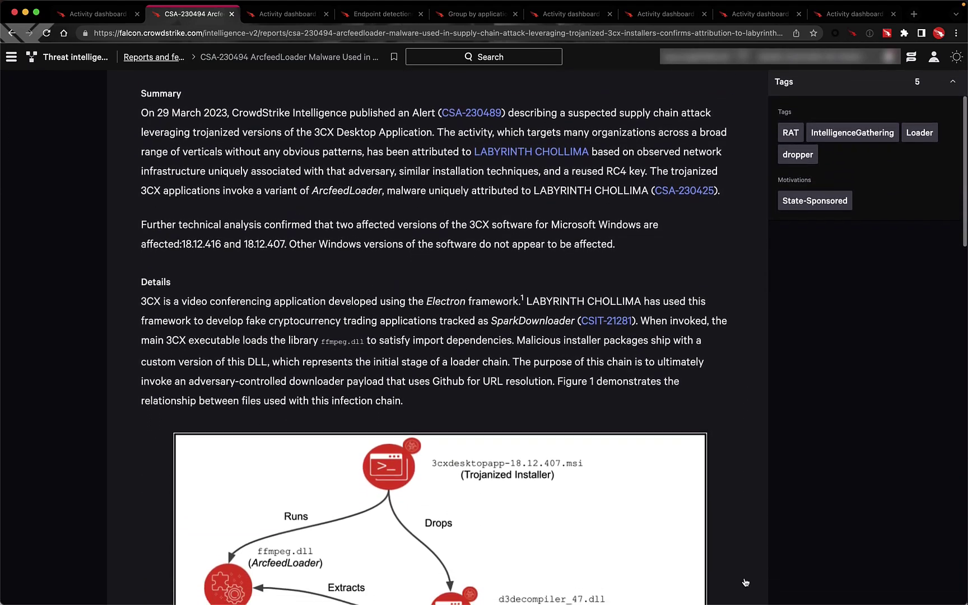
pyautogui.scroll(-2, 745, 582)
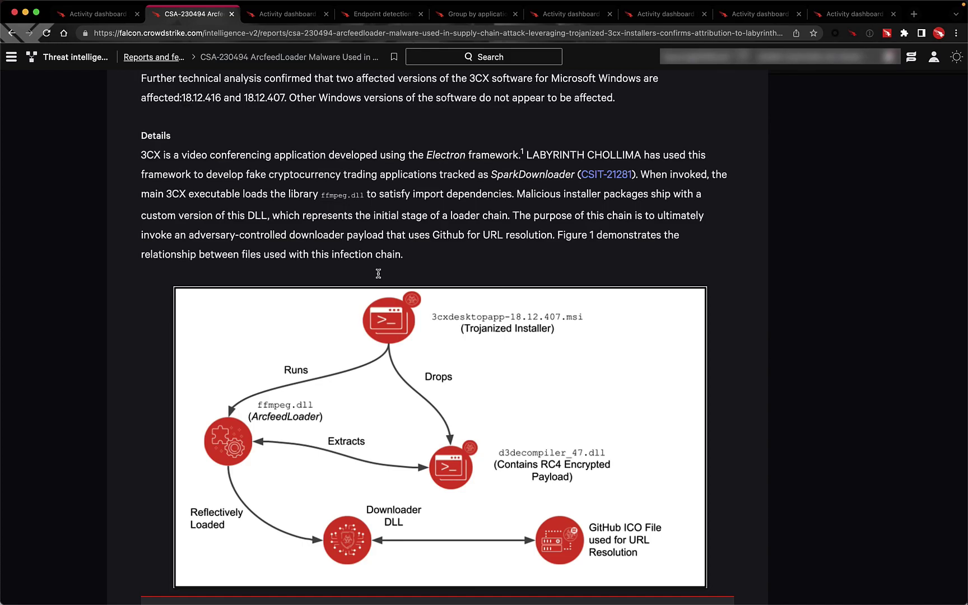
pyautogui.scroll(6, 378, 273)
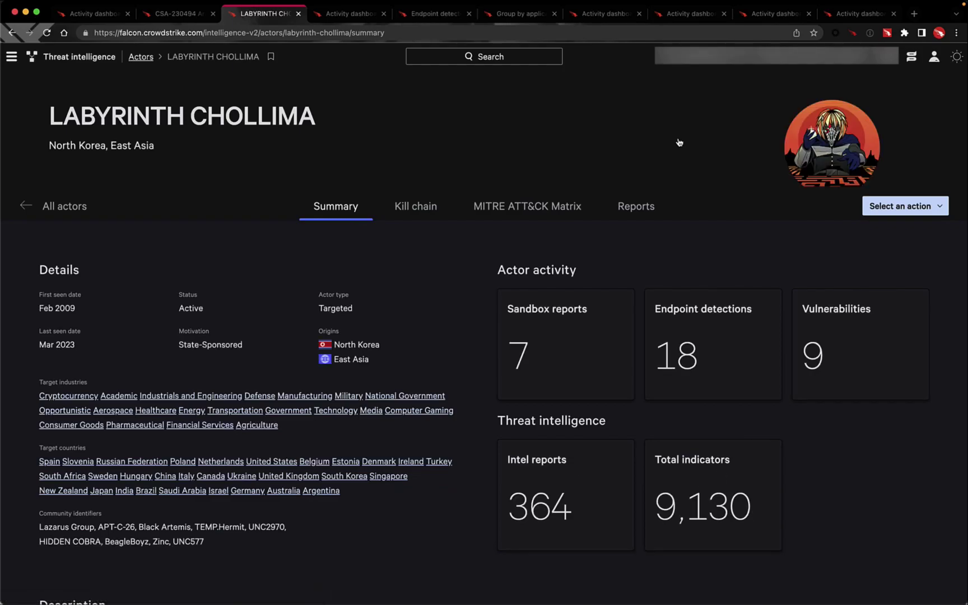
# Show LABYRINTH CHOLLIMA's MITRE ATT&CK matrix with Trusted Relationship details and its related-item actions
pyautogui.click(527, 208)
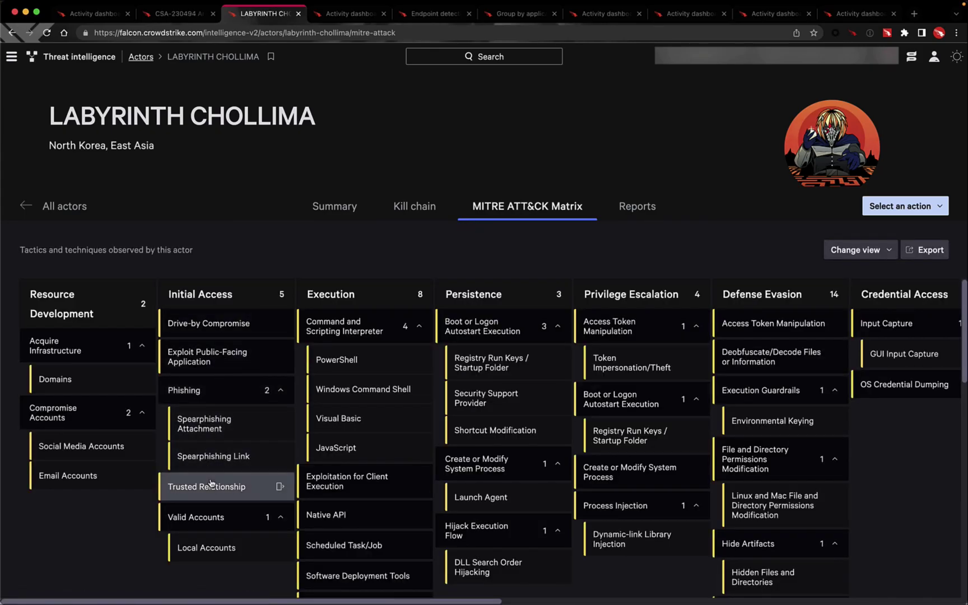
pyautogui.click(211, 484)
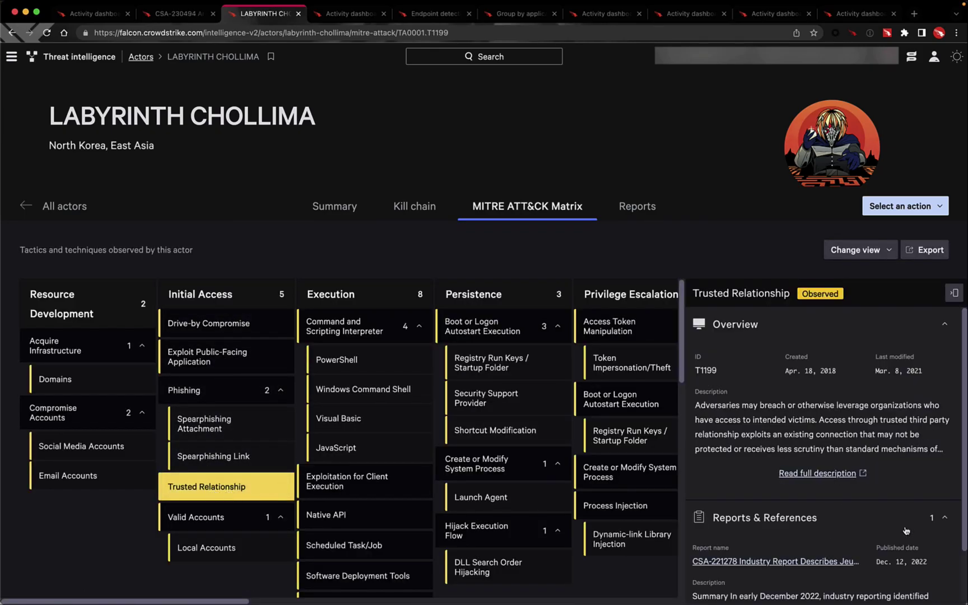
pyautogui.scroll(-2, 906, 530)
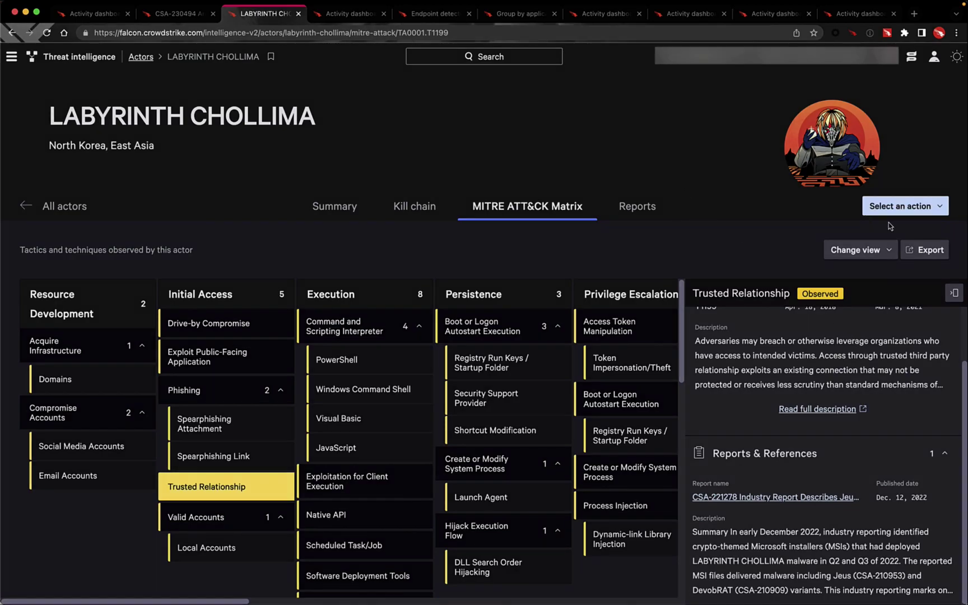
pyautogui.click(903, 206)
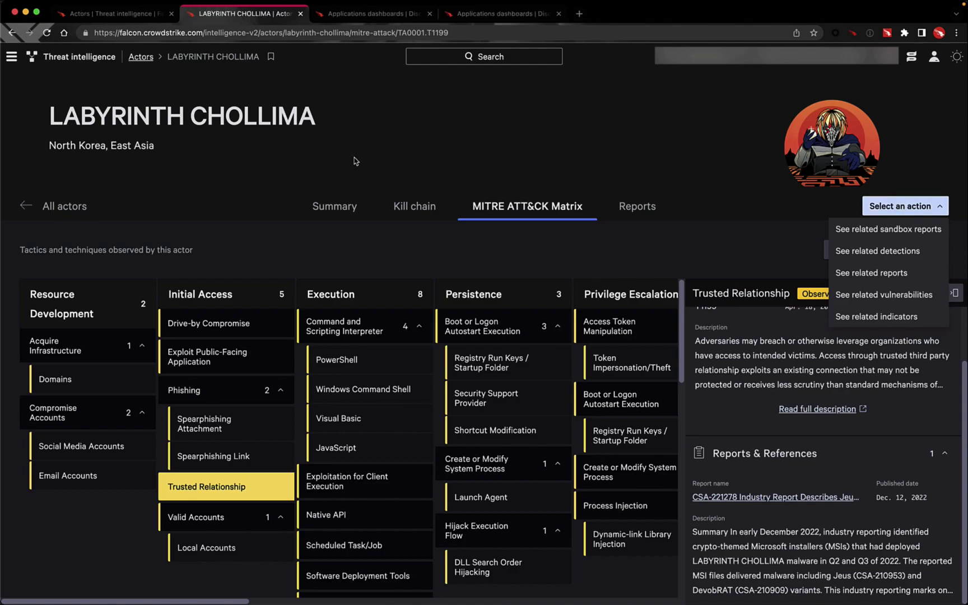
# Open Investigate > Events to count 3CXDesktopApp.exe endpoints by platform, file name and SHA256
pyautogui.click(9, 57)
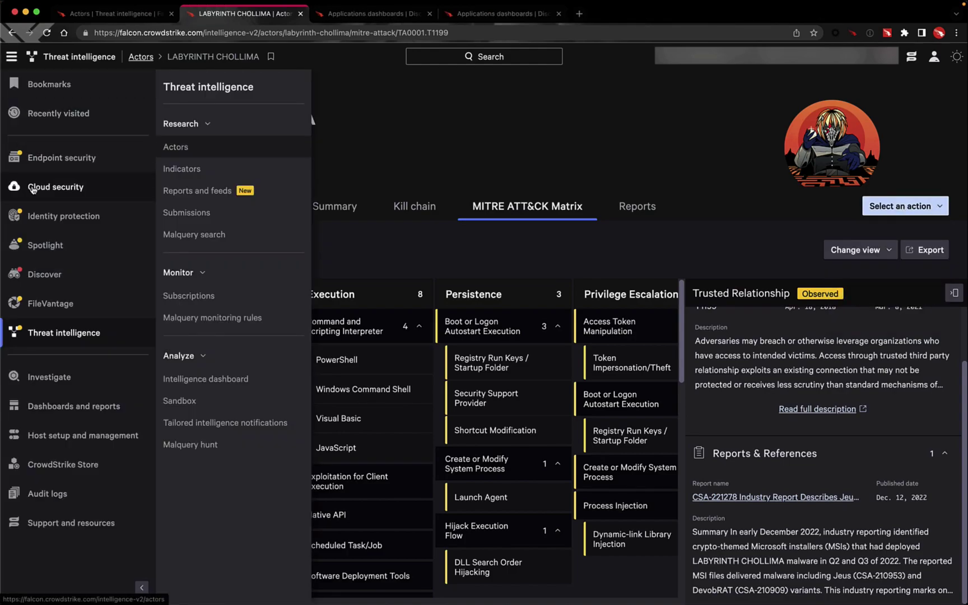
pyautogui.click(51, 377)
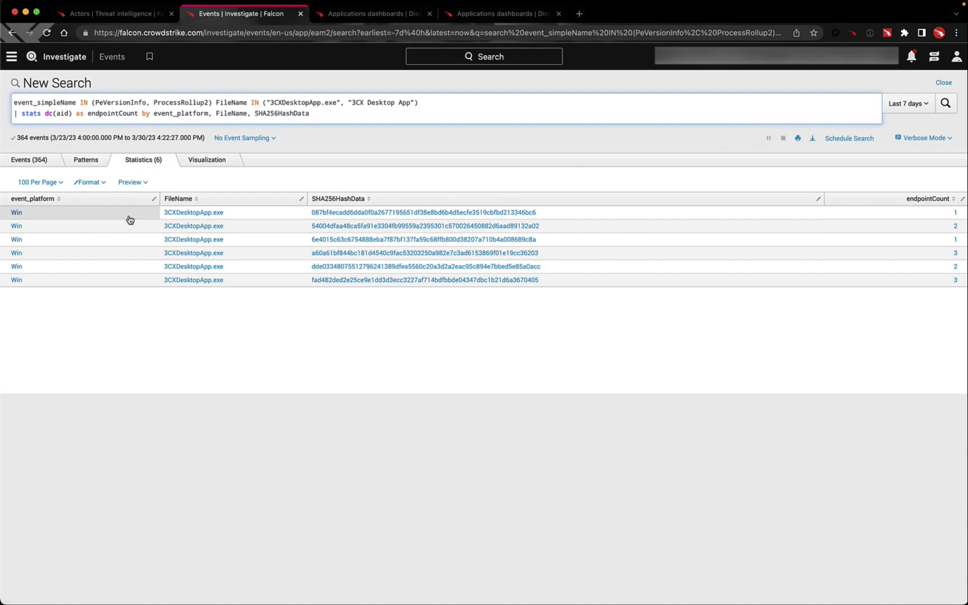
pyautogui.click(16, 58)
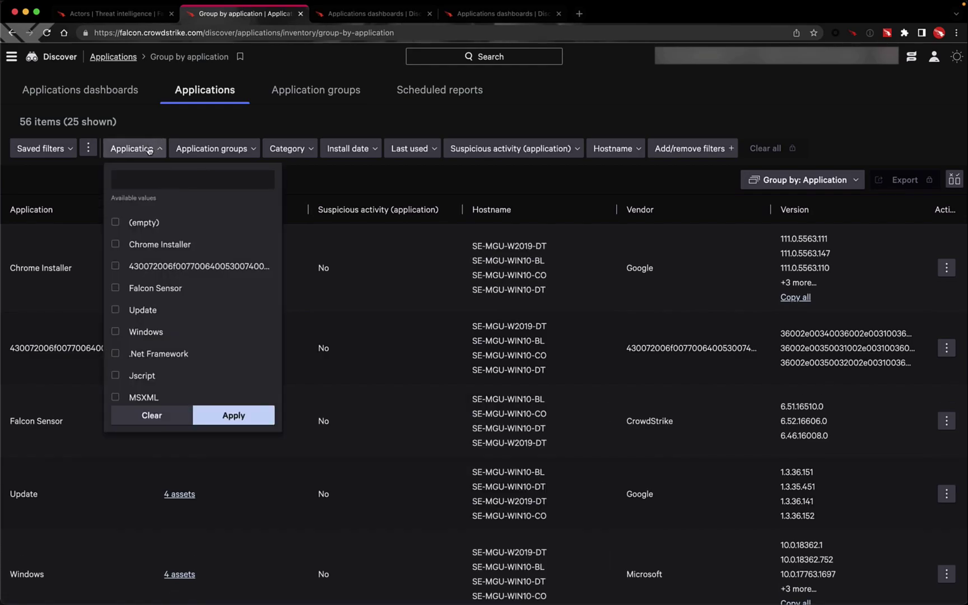
# Filter the Applications inventory to 3CX Desktop App and view the entry's actions
pyautogui.click(148, 181)
pyautogui.write('3CX')
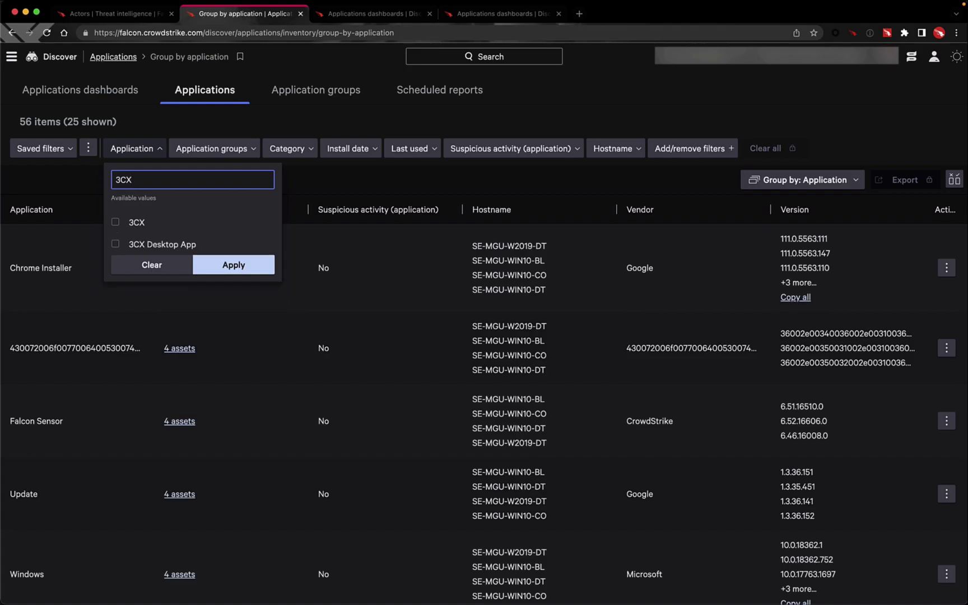
pyautogui.click(116, 245)
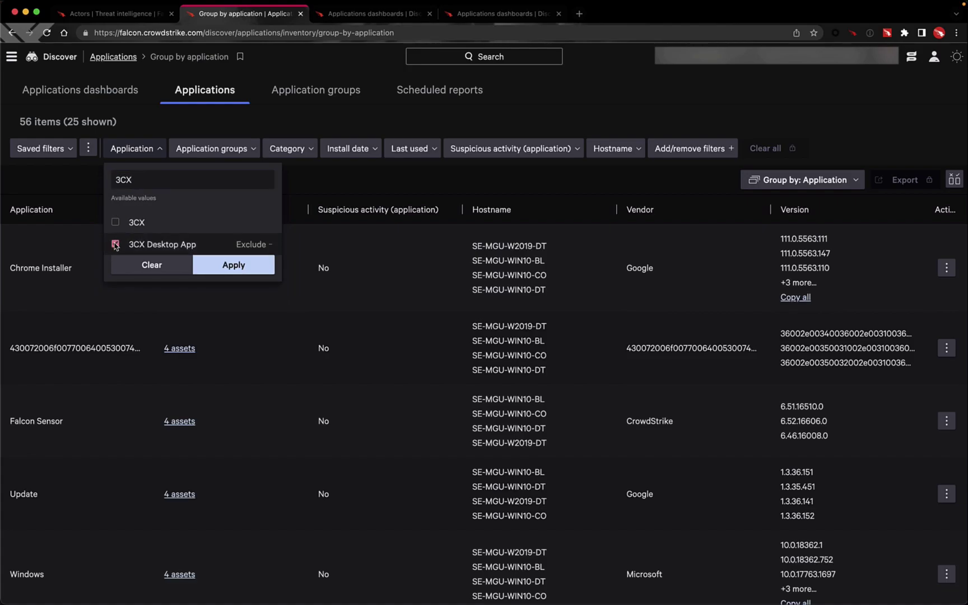
pyautogui.click(223, 266)
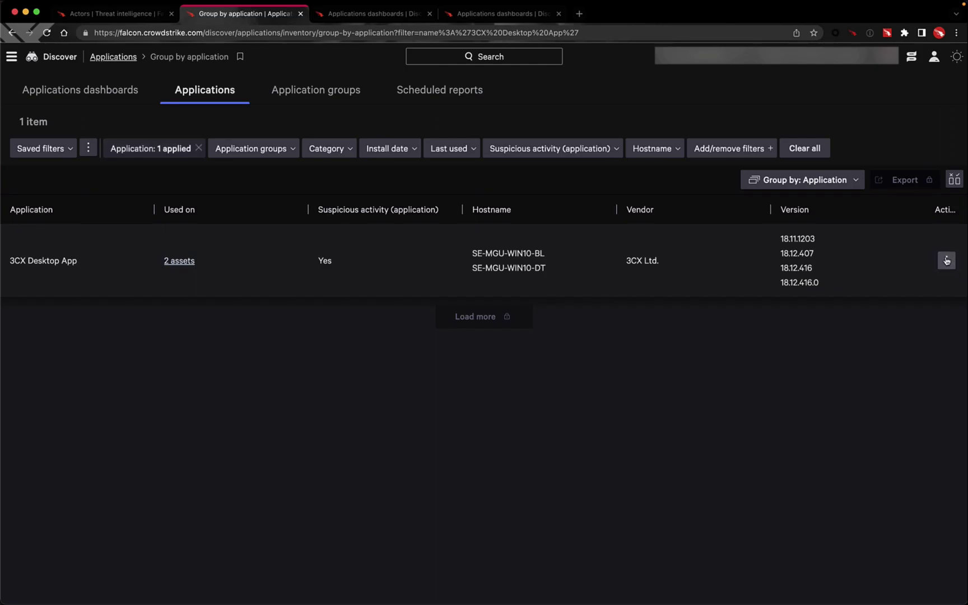
pyautogui.click(947, 261)
pyautogui.click(11, 54)
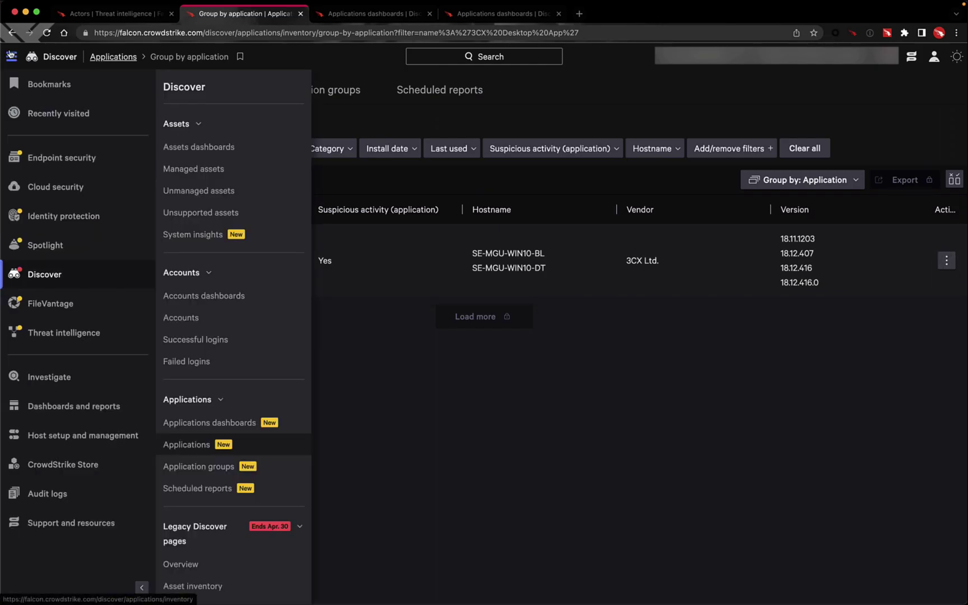
# Open Endpoint security > Prevention policies and expand the Execution Blocking settings
pyautogui.click(66, 162)
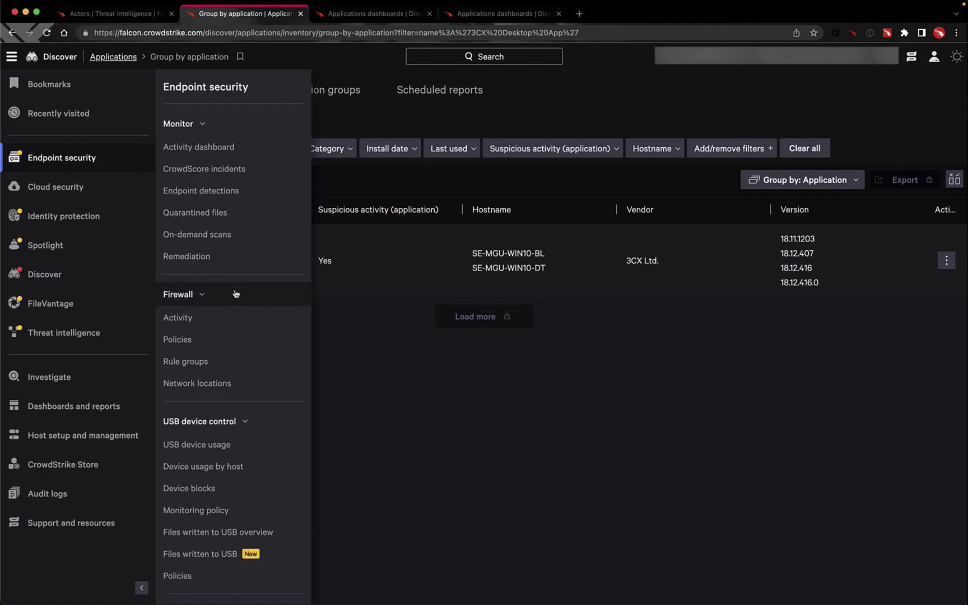
pyautogui.scroll(-4, 244, 327)
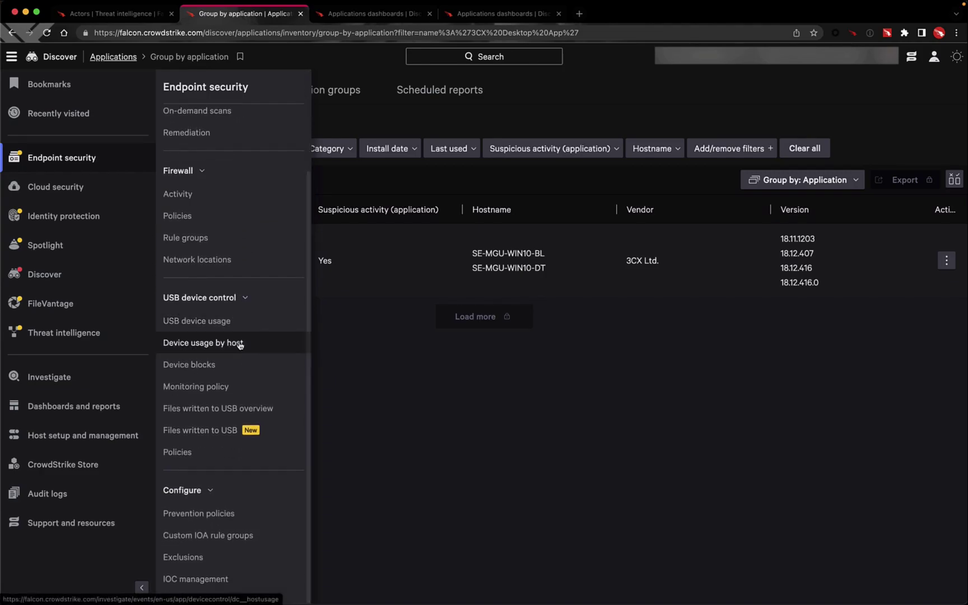
pyautogui.click(223, 514)
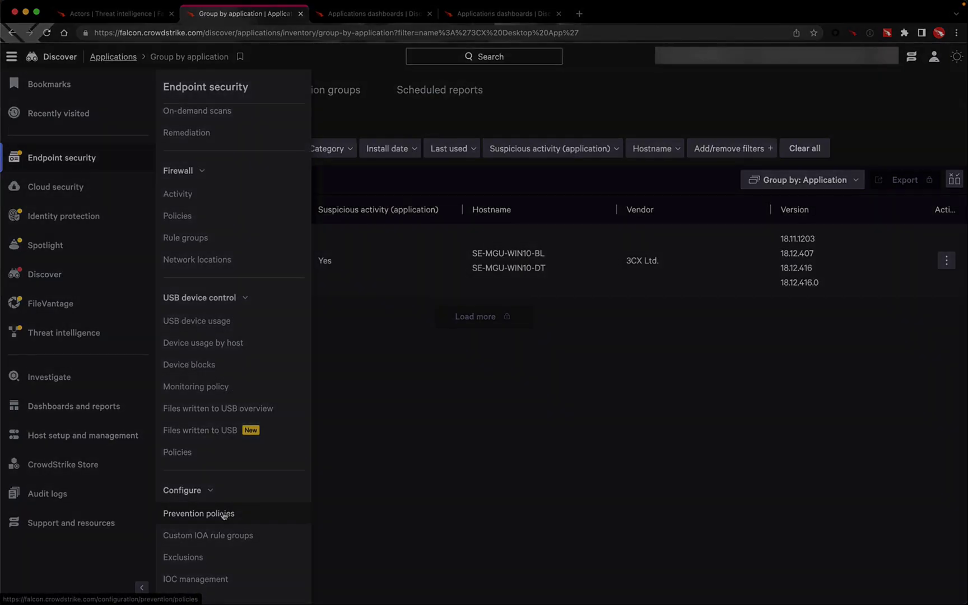
pyautogui.scroll(-5, 457, 416)
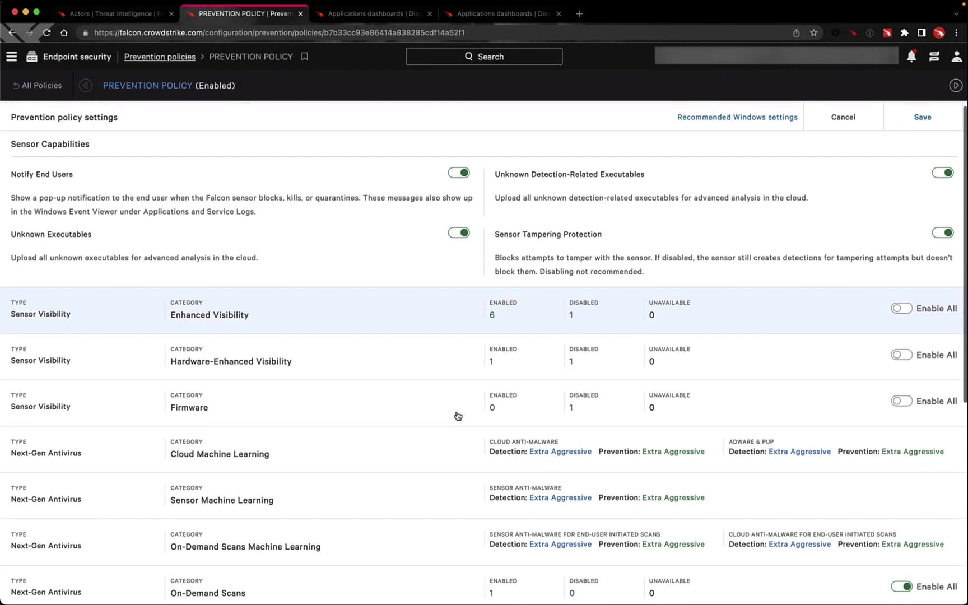
pyautogui.scroll(-2, 458, 416)
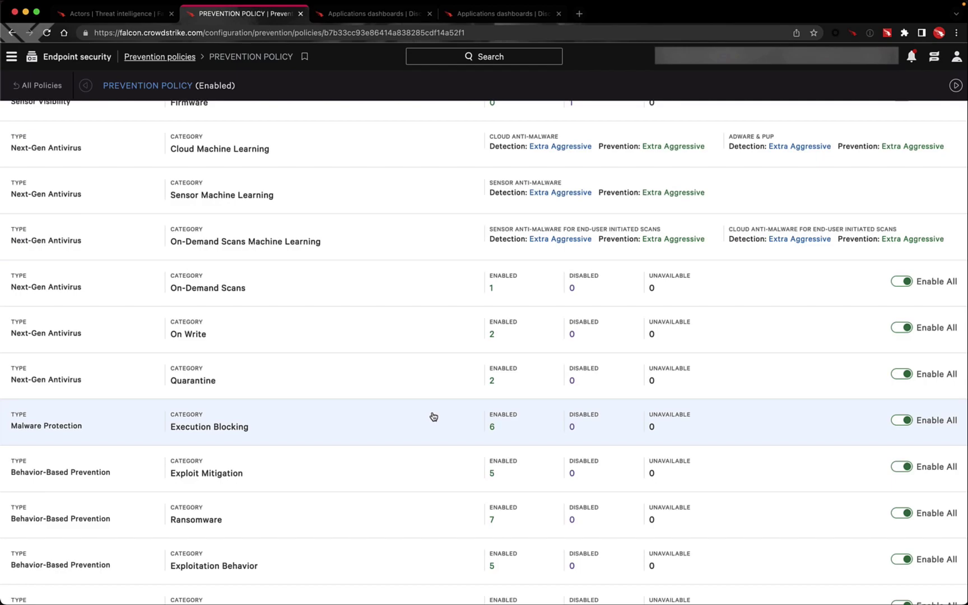
pyautogui.click(433, 416)
pyautogui.scroll(-3, 432, 412)
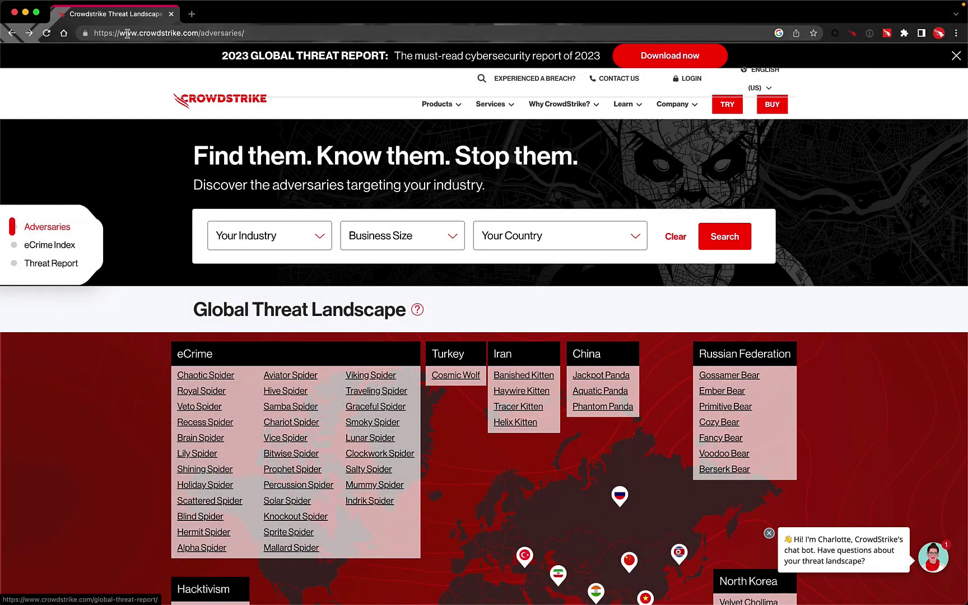
# Open Labyrinth Chollima under North Korea on the adversary map and read its profile
pyautogui.scroll(-3, 130, 148)
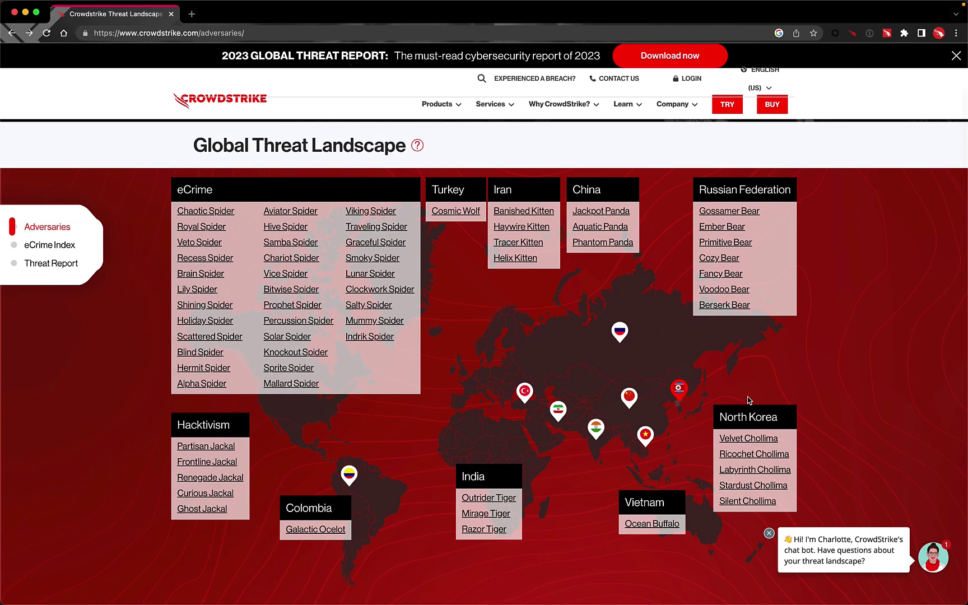
pyautogui.click(764, 473)
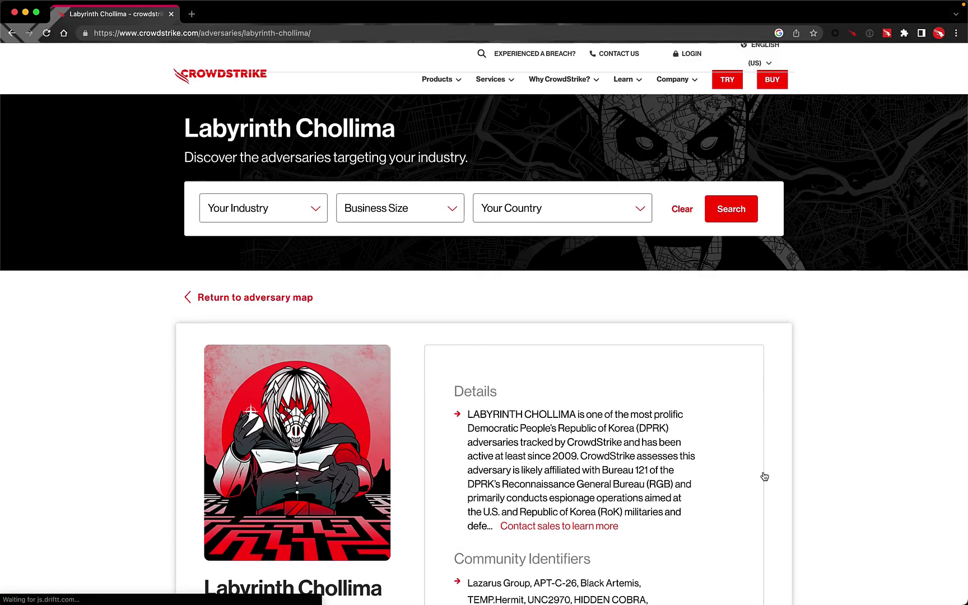
pyautogui.scroll(-3, 764, 477)
pyautogui.scroll(-1, 765, 476)
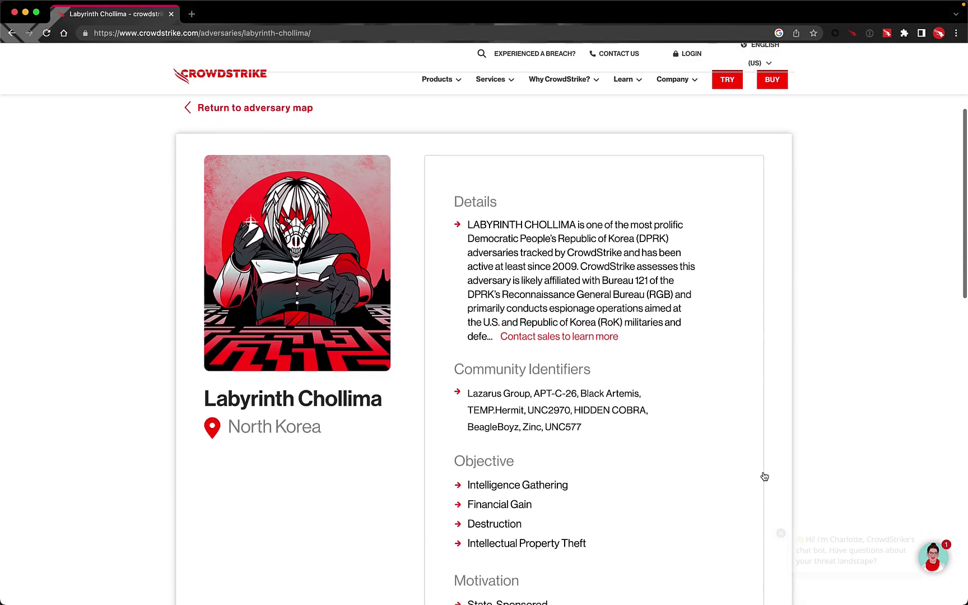